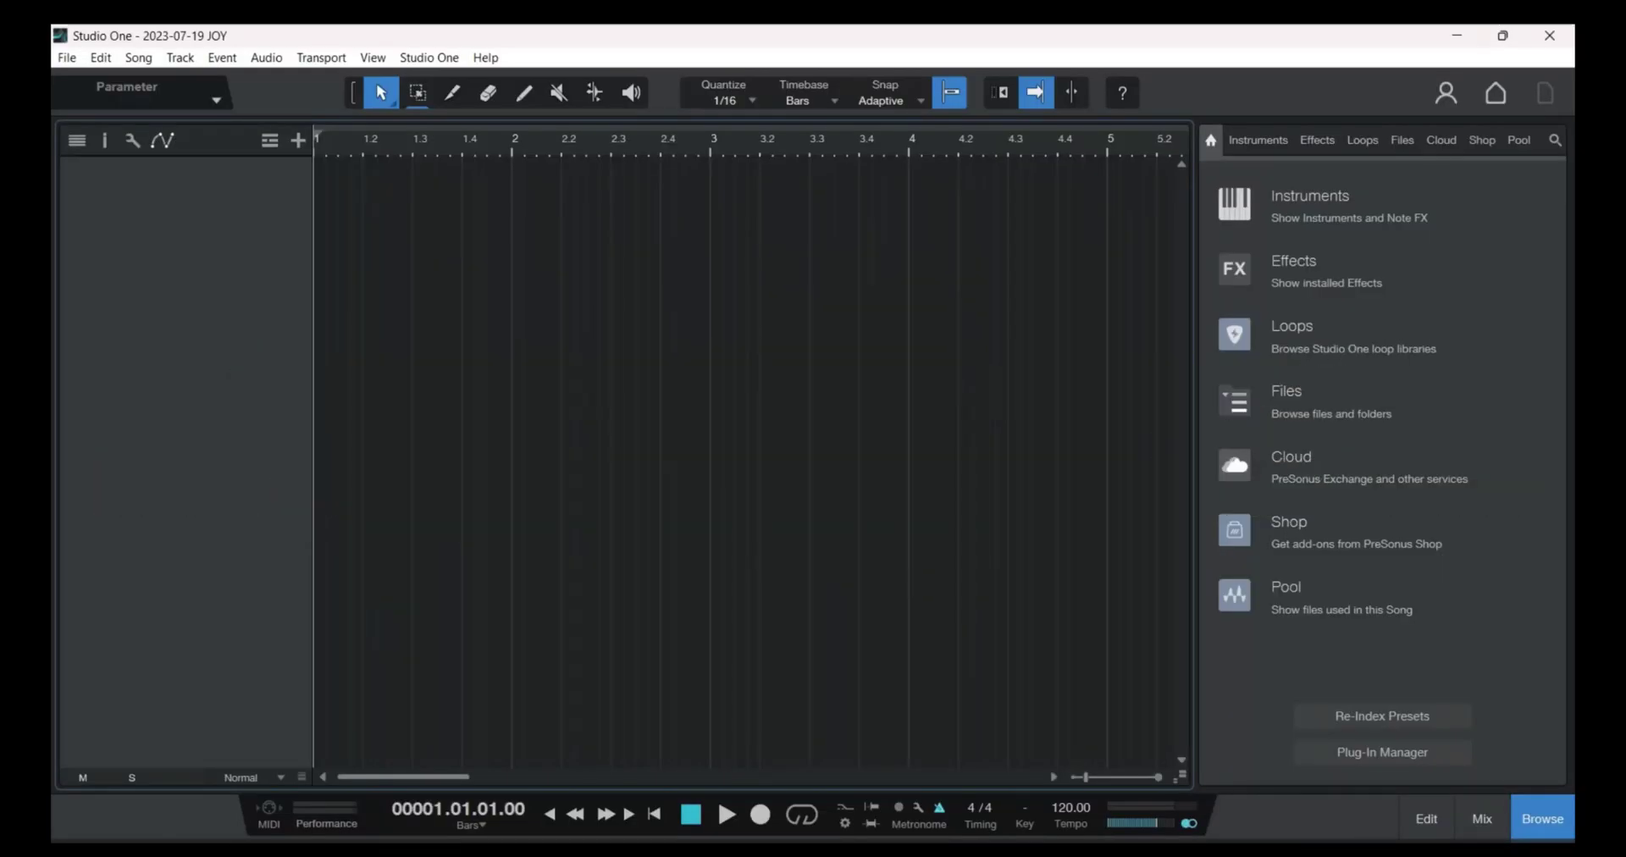
Step: Open the Options External Devices page, which lists the Roland TD 11, and start adding a device
click(429, 56)
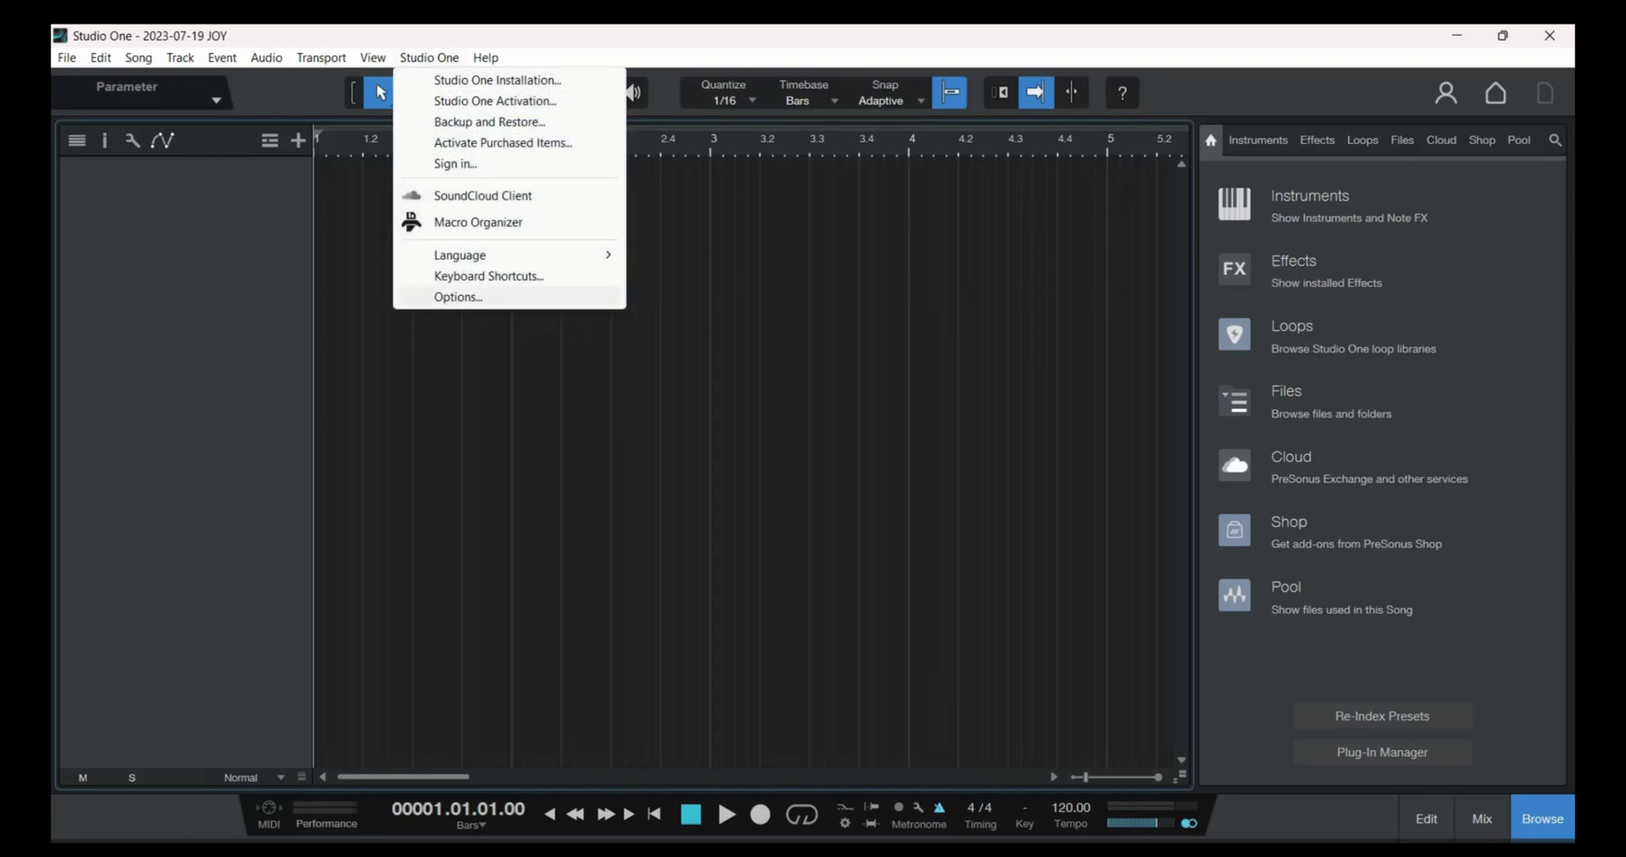
click(458, 296)
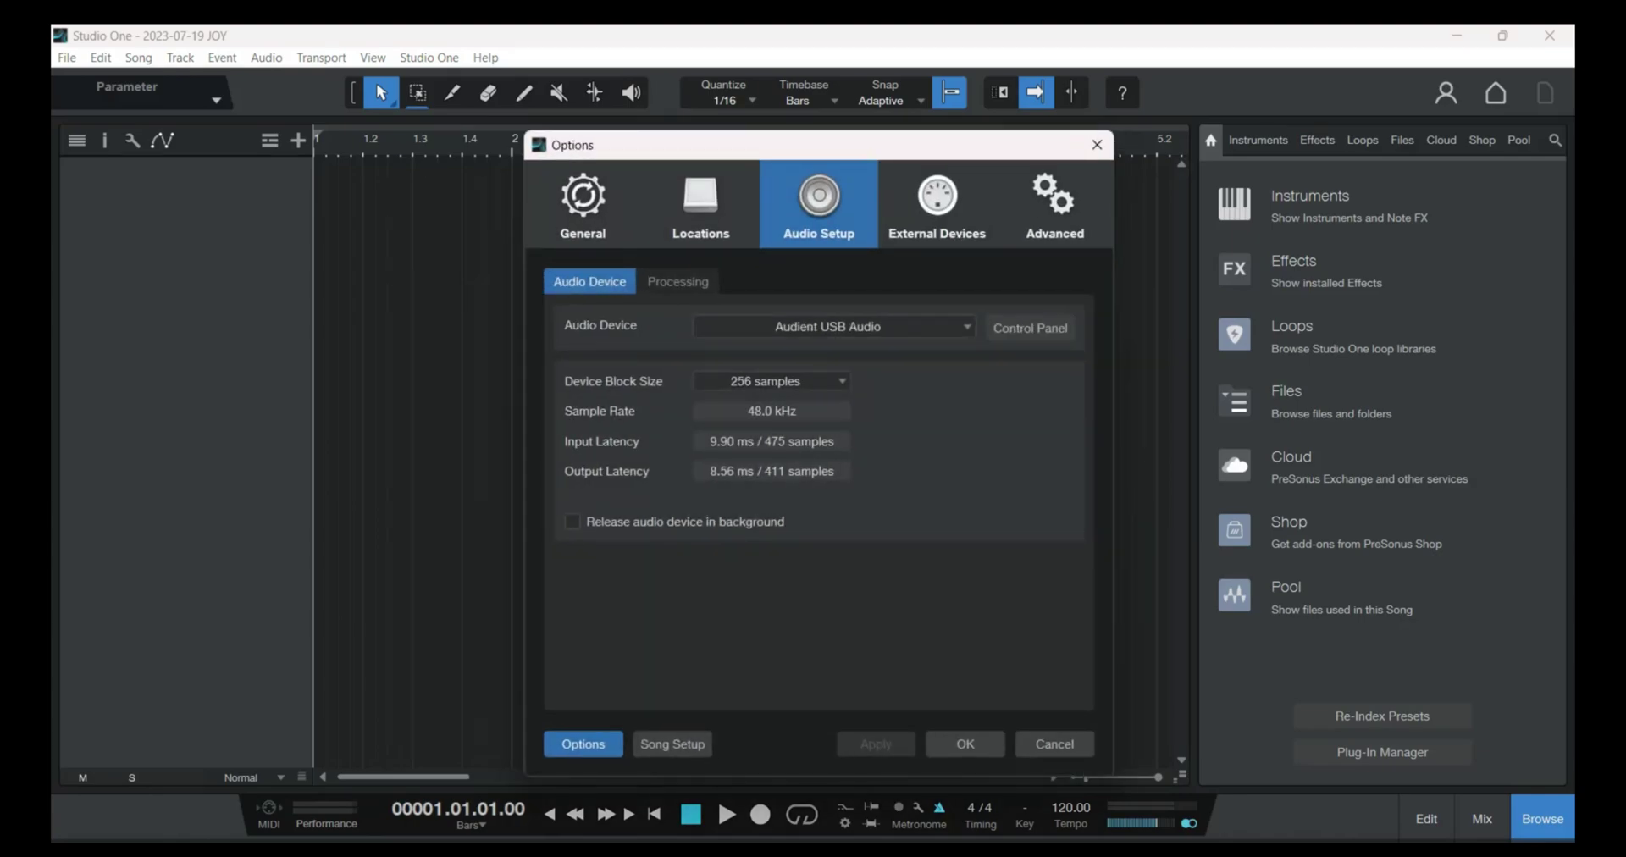
click(937, 203)
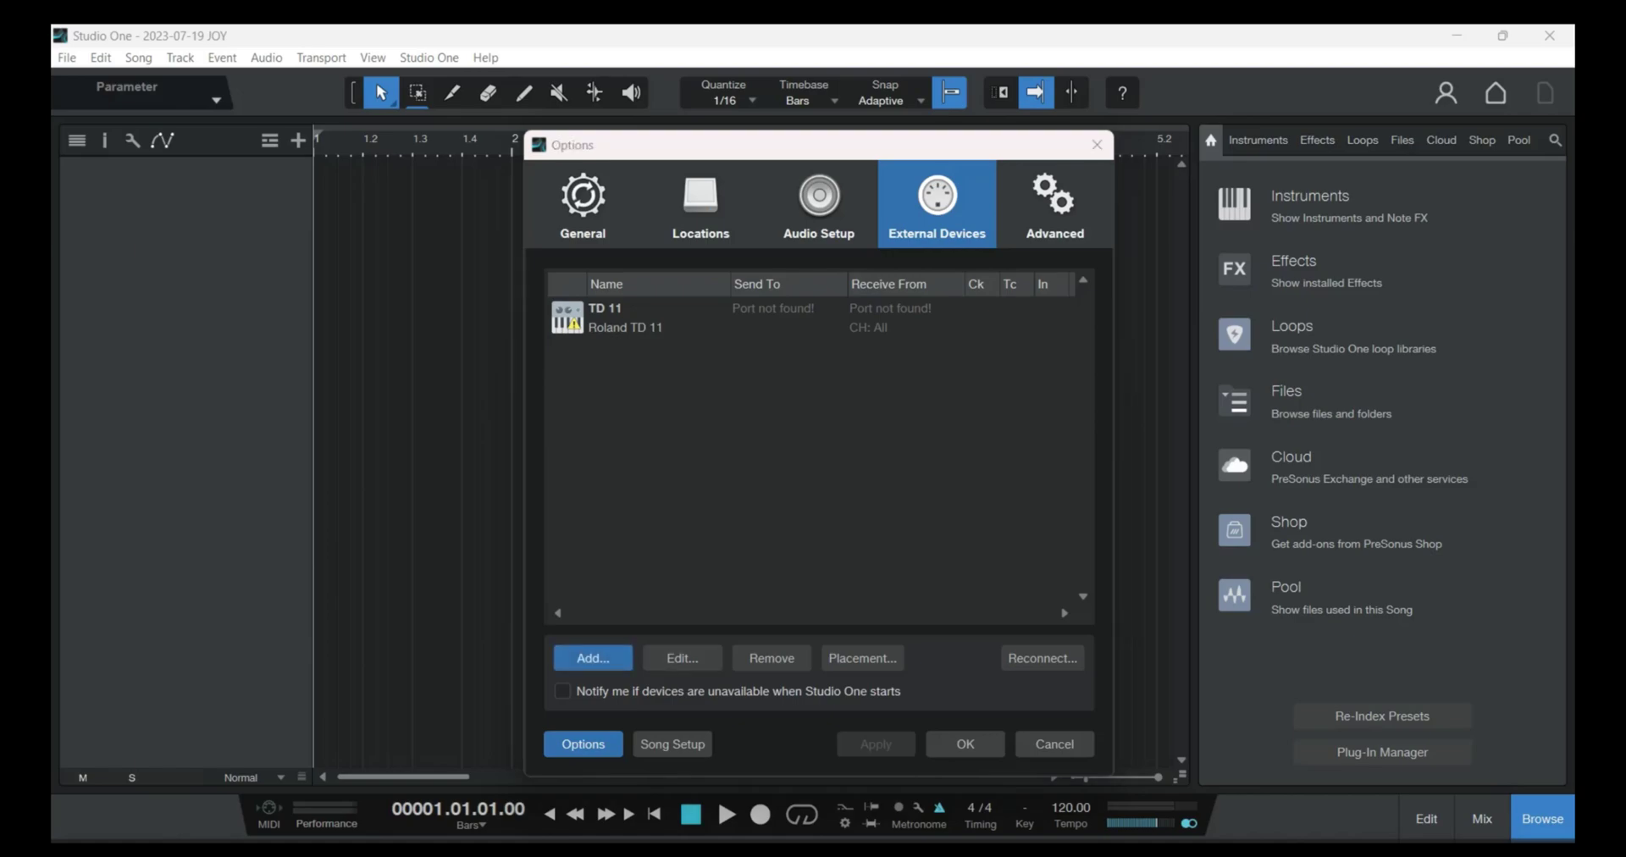
click(593, 659)
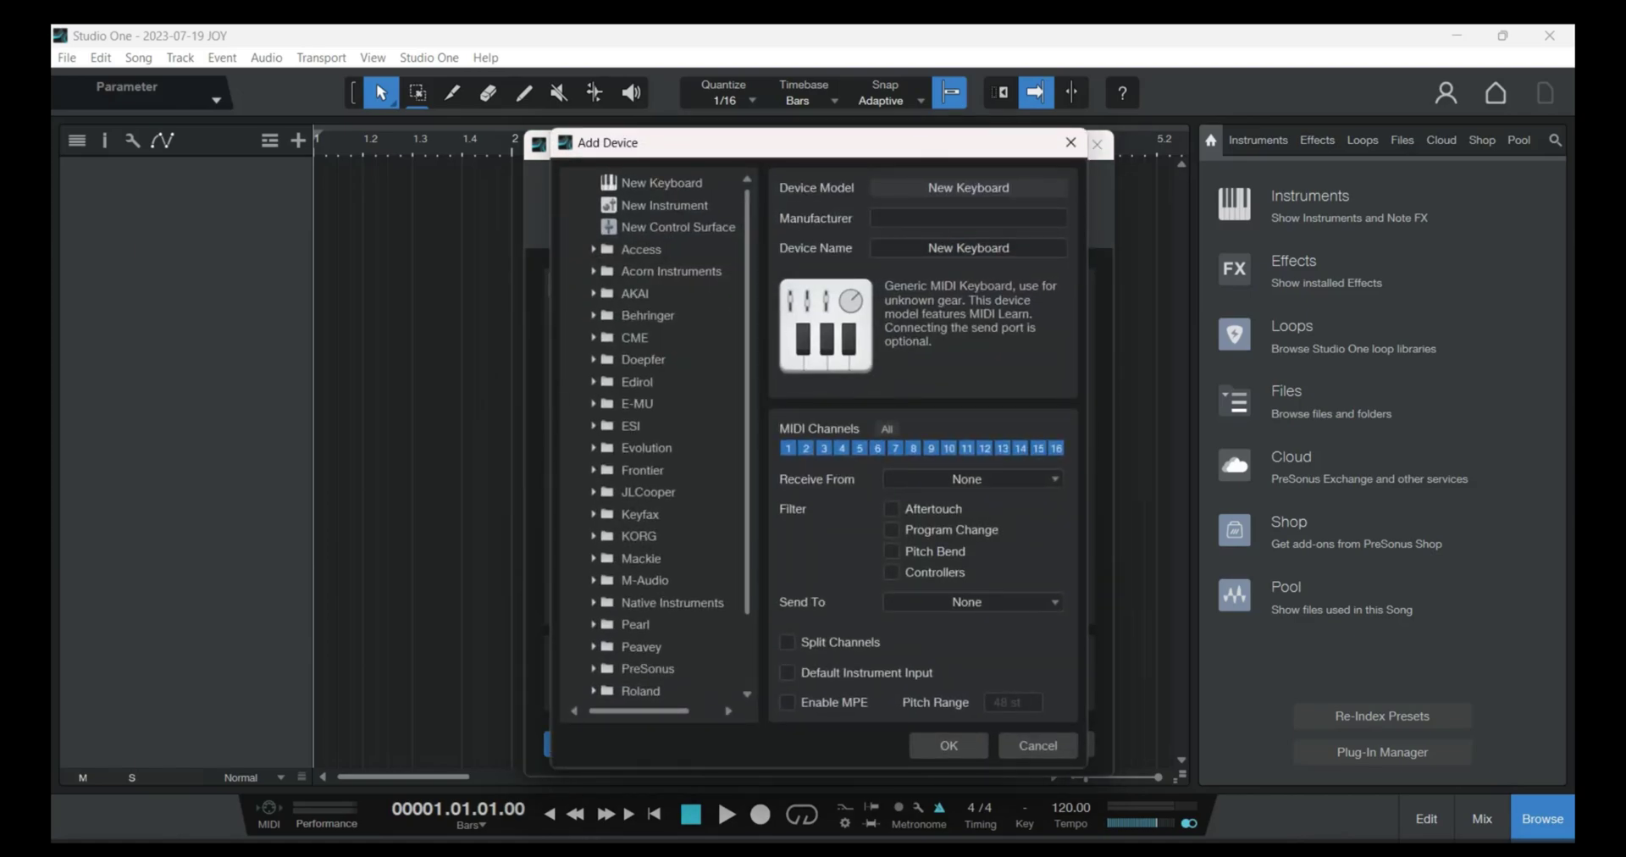
Step: Choose the generic New Instrument model in the Add Device dialog
click(665, 205)
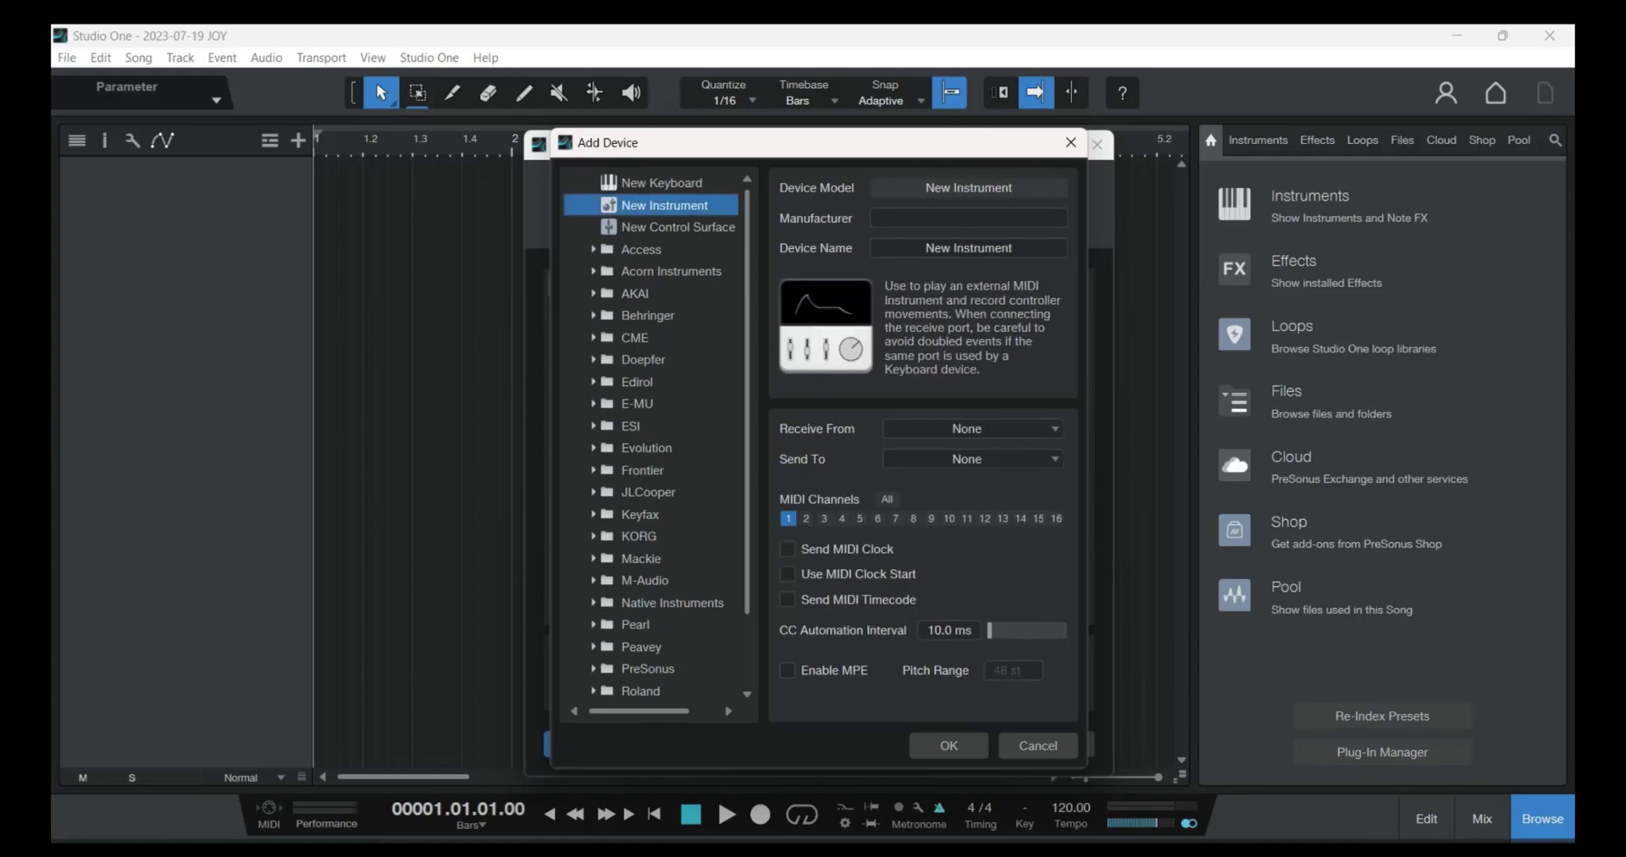
click(968, 218)
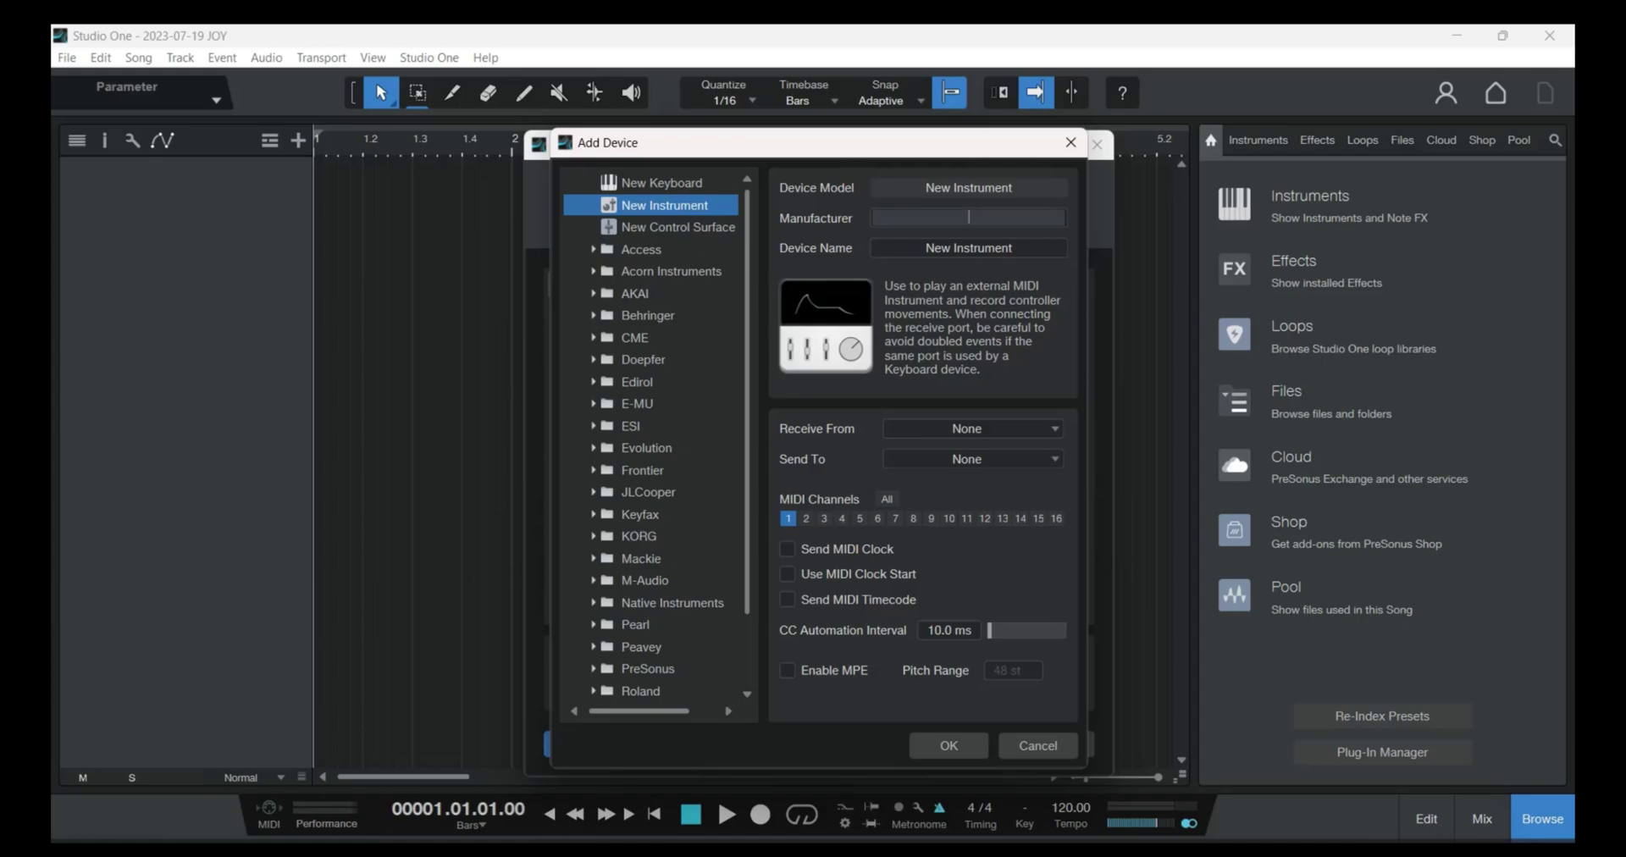
scroll(653, 432, down, 4)
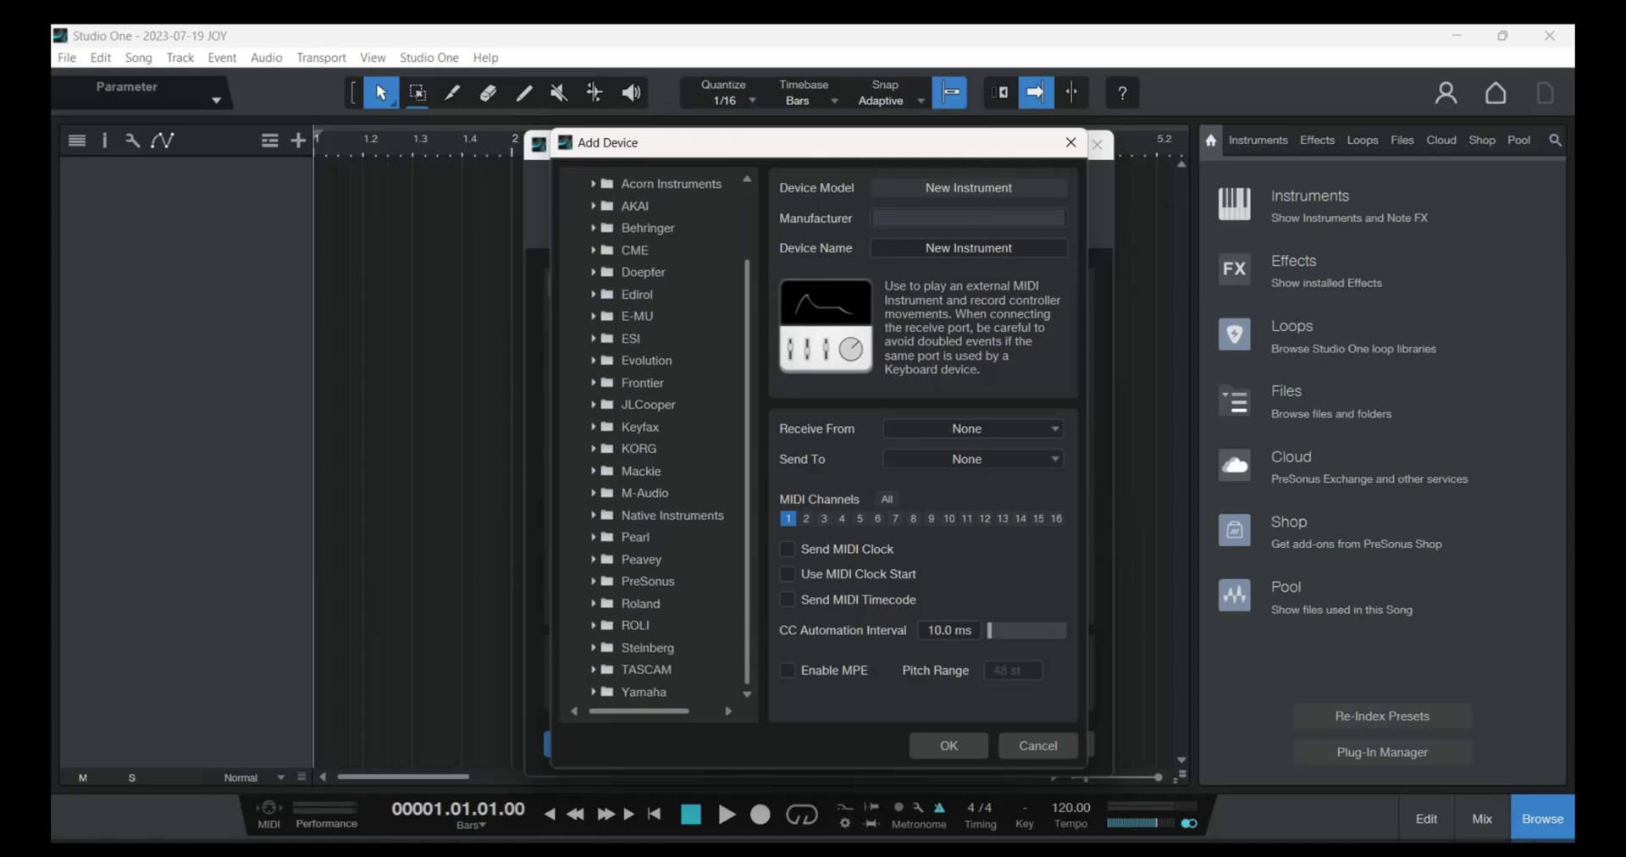
scroll(661, 437, up, 1)
double_click(640, 625)
scroll(652, 508, down, 2)
key(Left)
scroll(652, 437, up, 5)
Step: Set the manufacturer to 'Your Drum KiT' and confirm the new instrument device
click(969, 217)
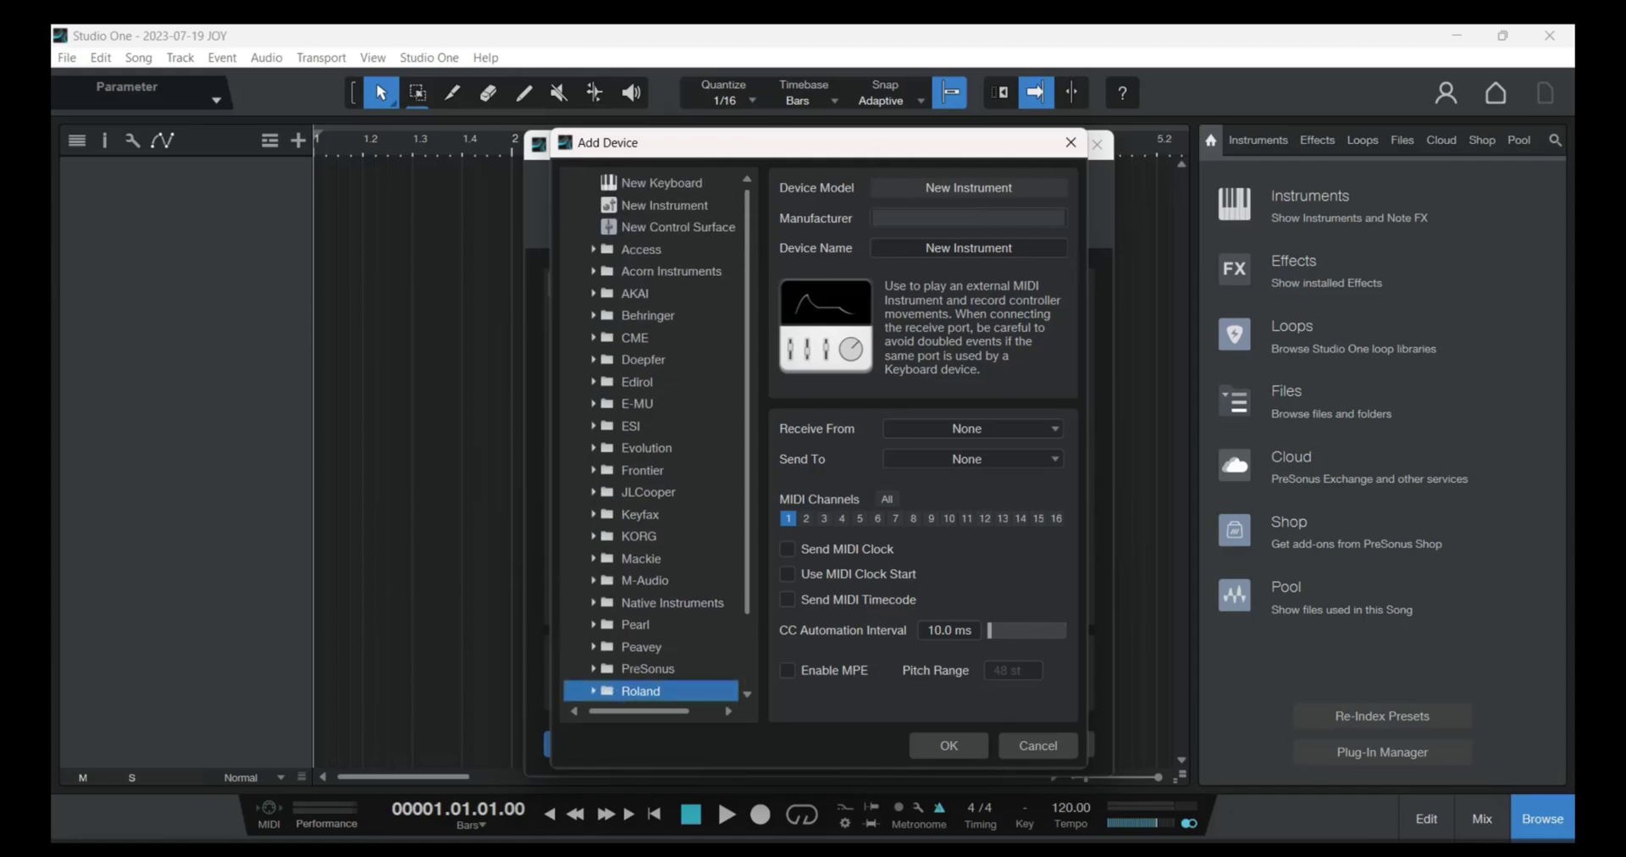
text(Your Drum KiT)
key(Return)
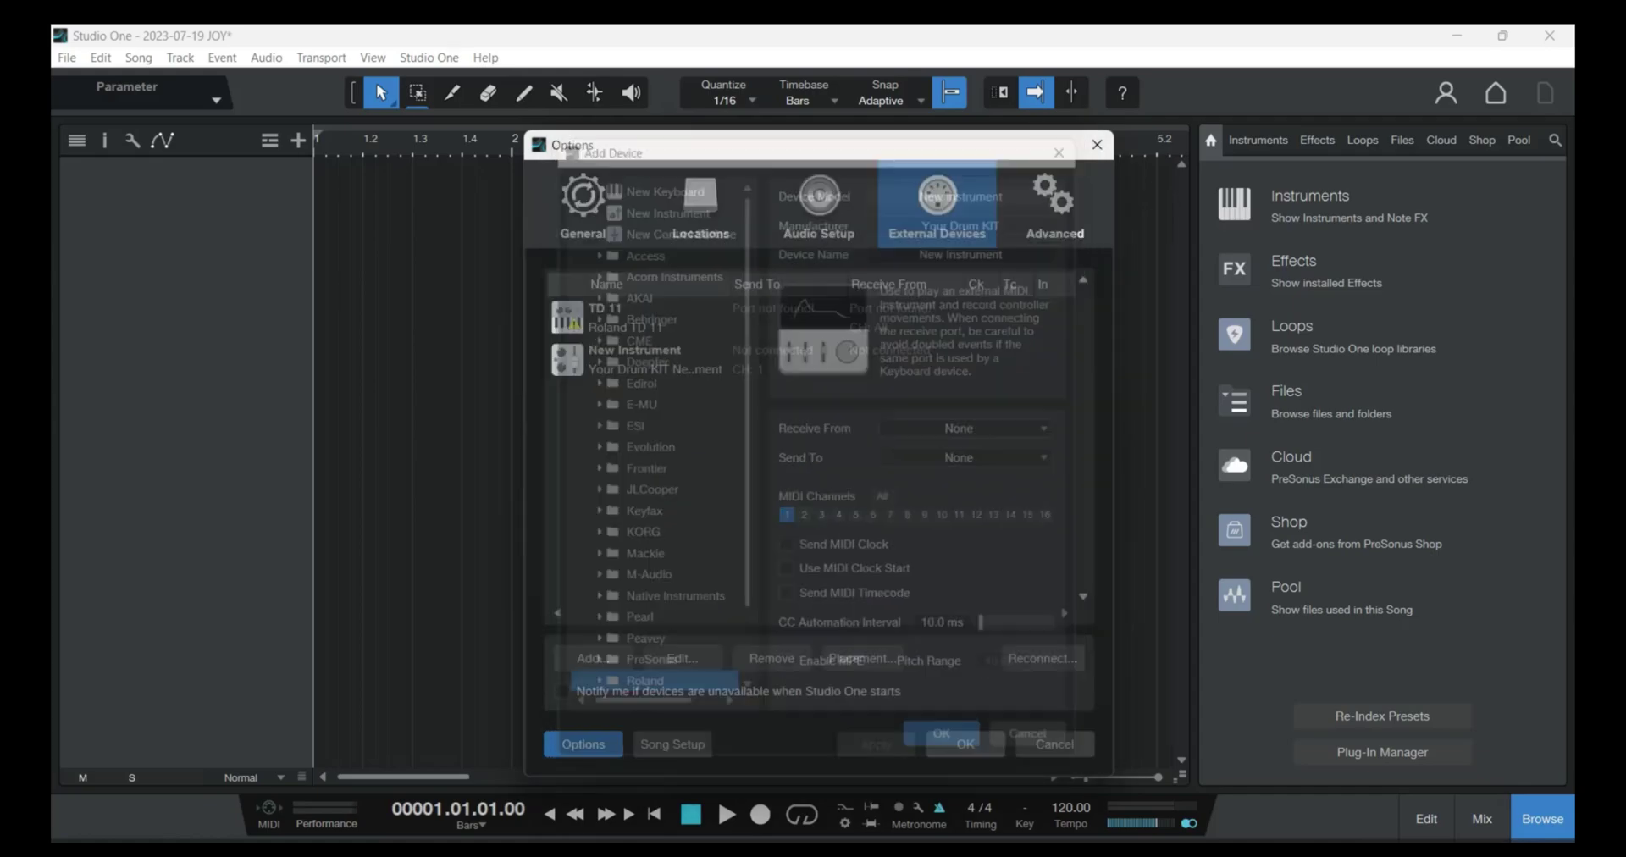
Step: Select the Your Drum KIT device, return to song 2023-07-13 JOY(2), and bring up track options
click(635, 359)
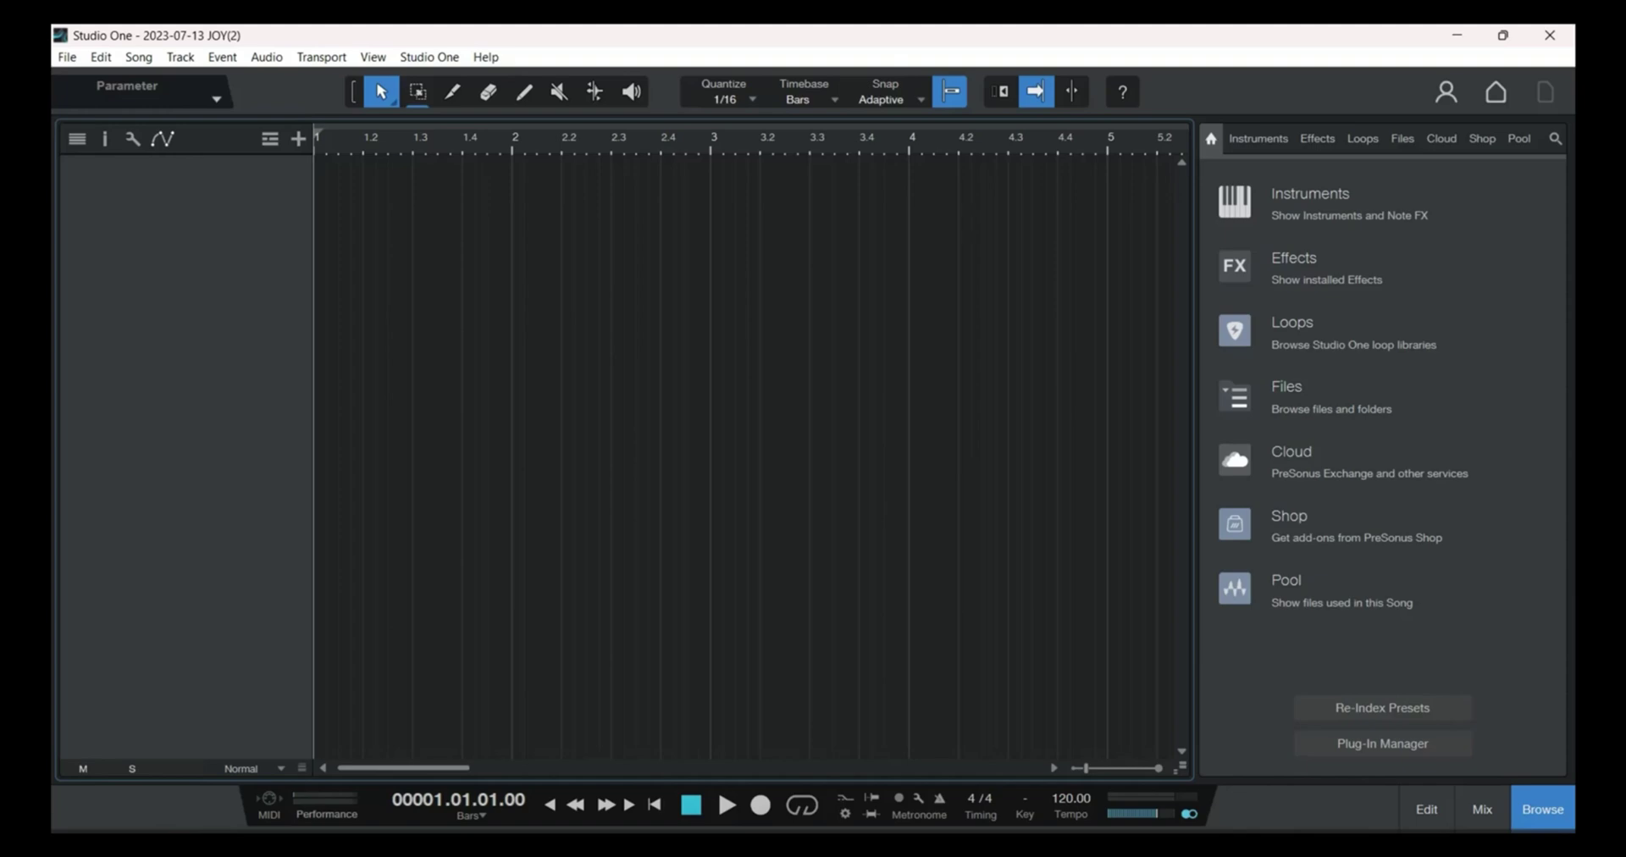
right_click(198, 213)
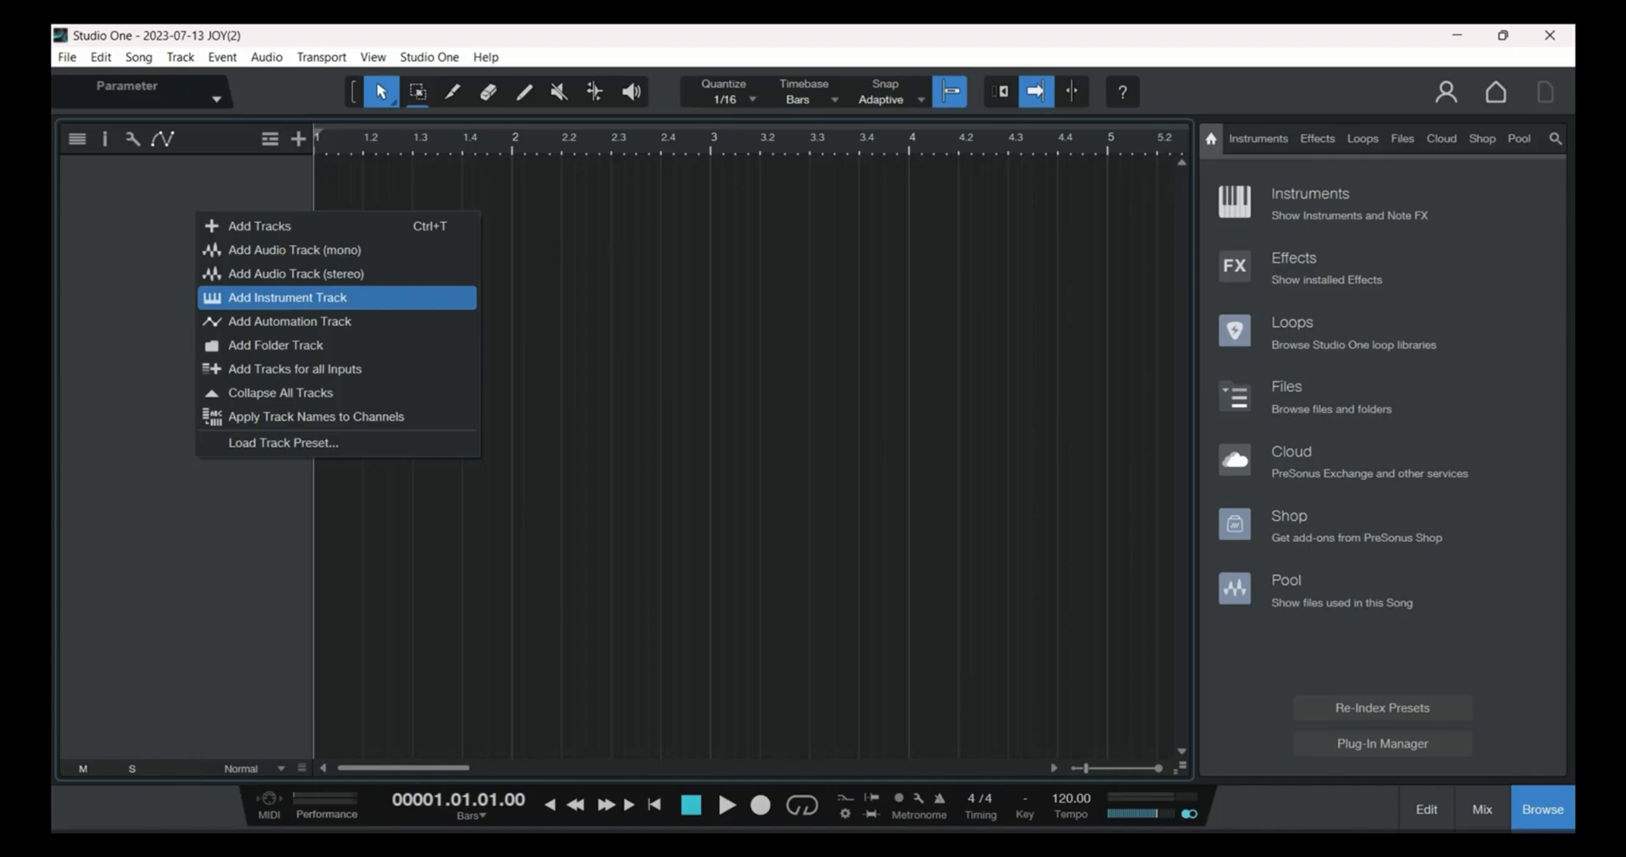
Step: Create an instrument track and insert Kontakt 7 from the browser's Instruments onto it
key(Return)
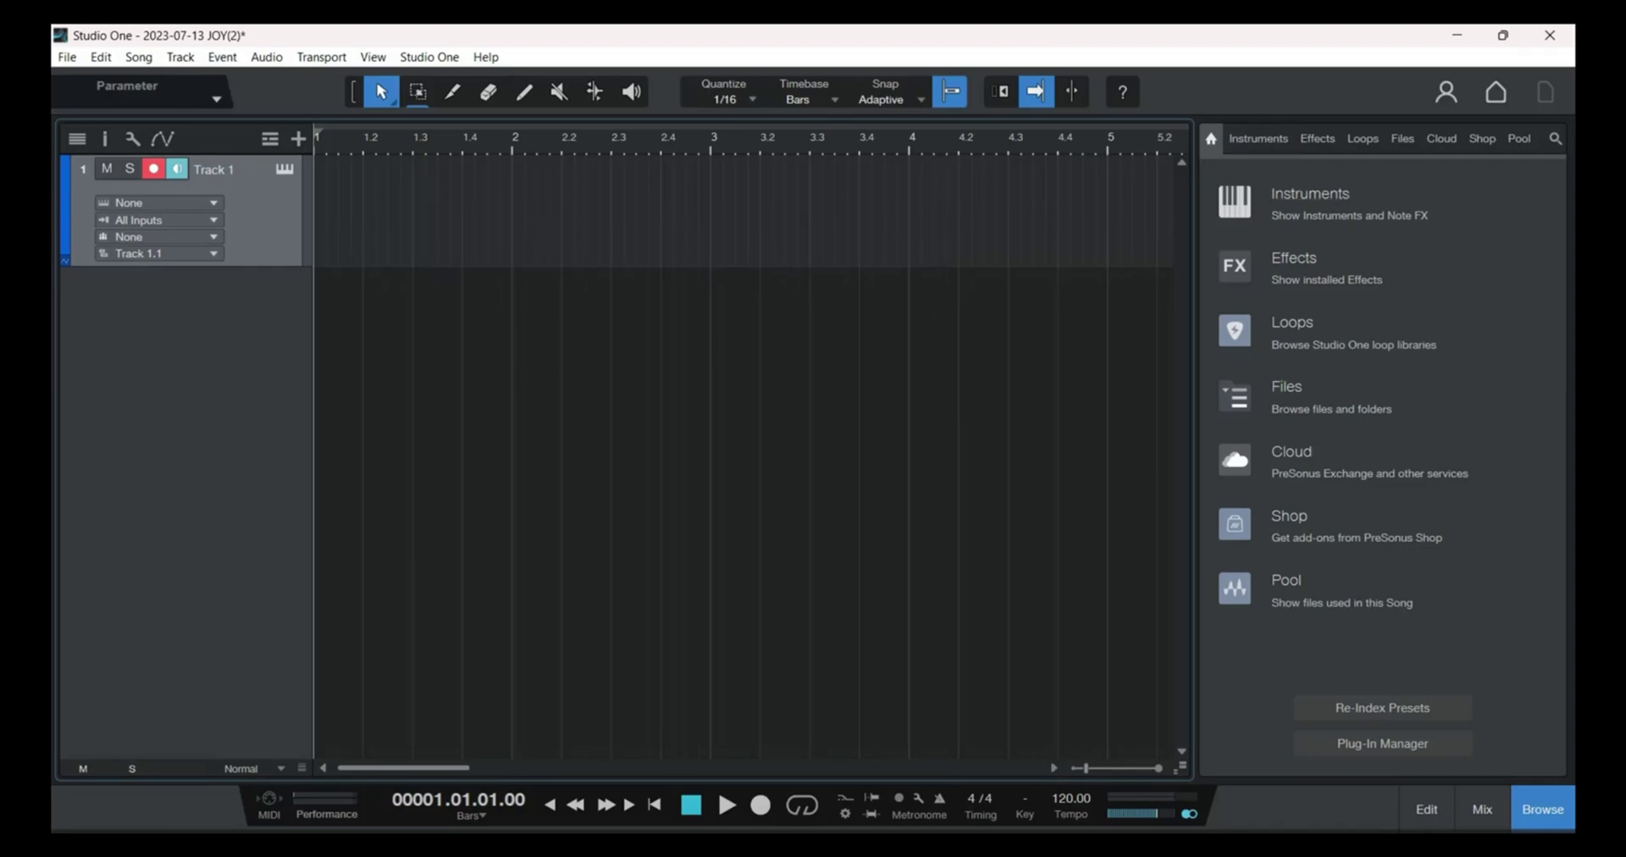
click(1342, 194)
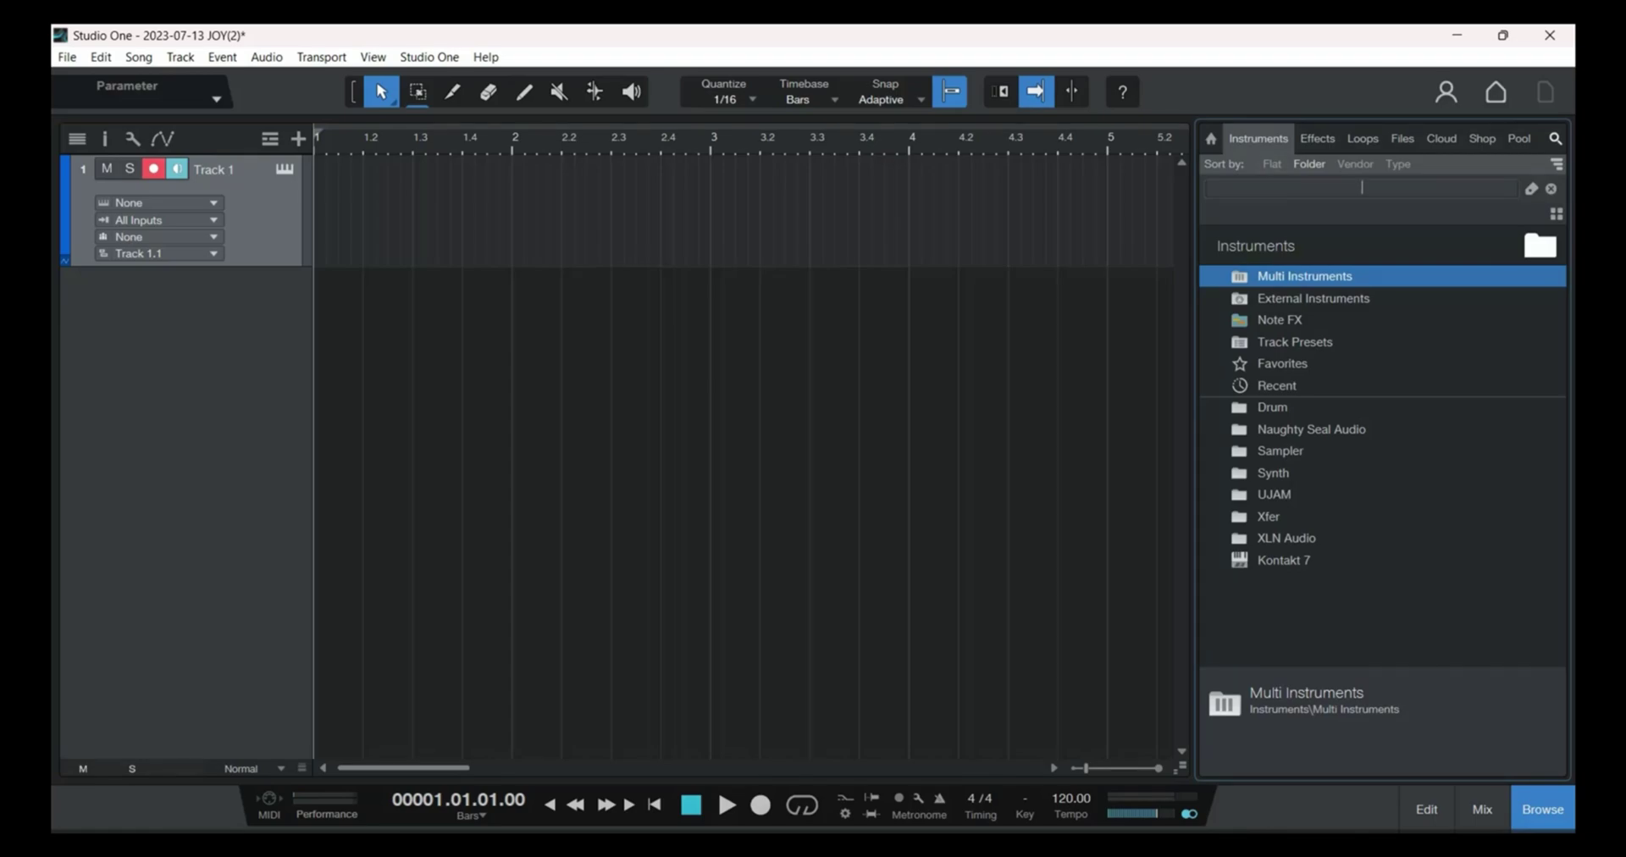
click(1283, 560)
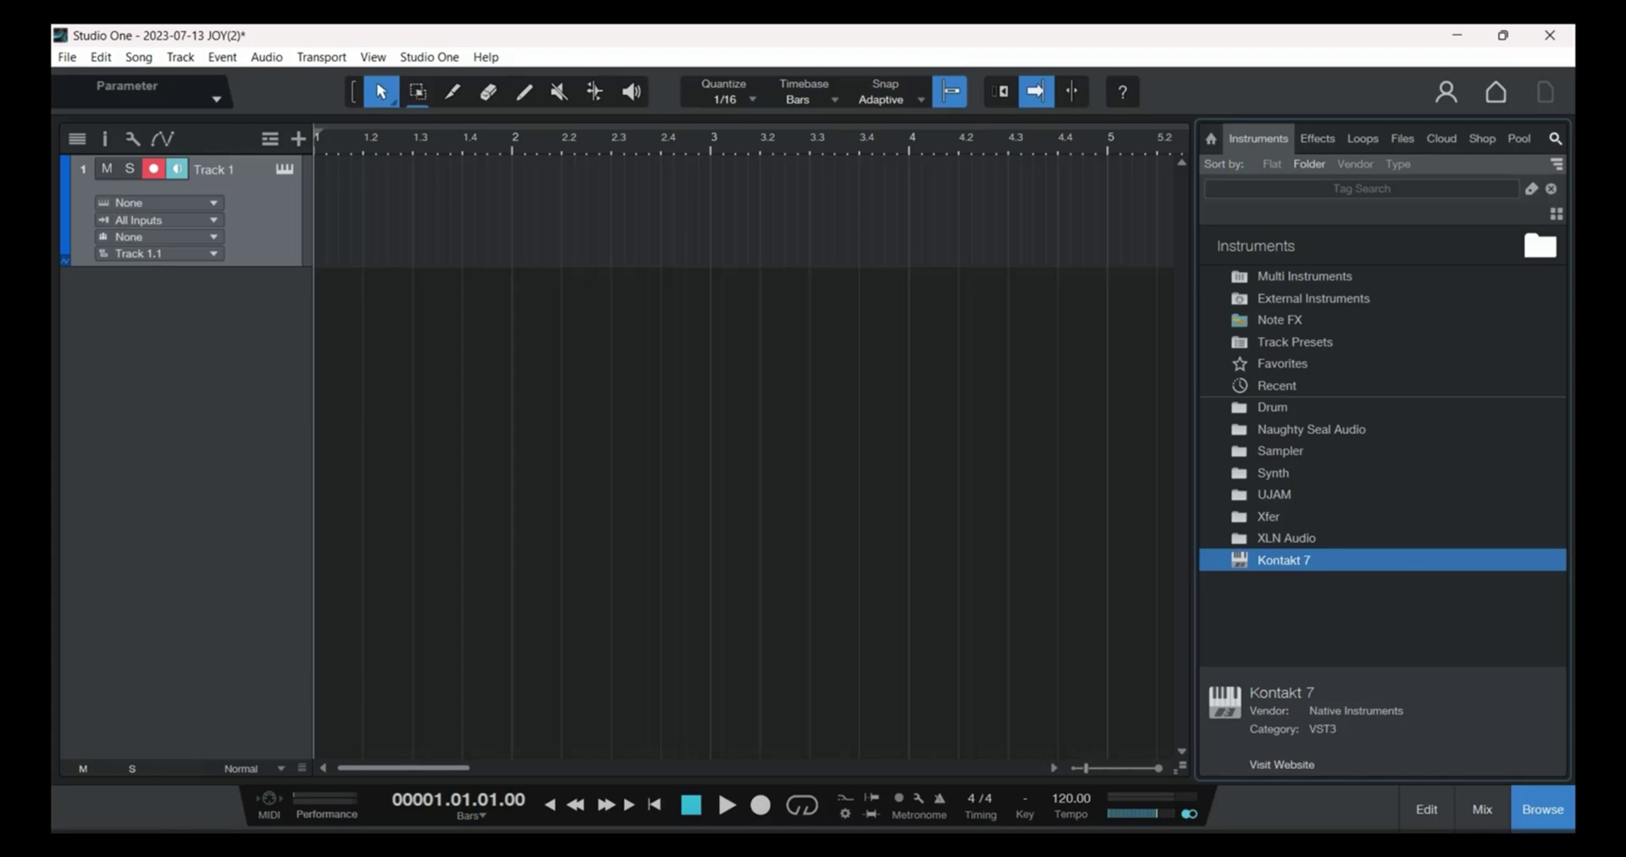
drag(1284, 560, 602, 265)
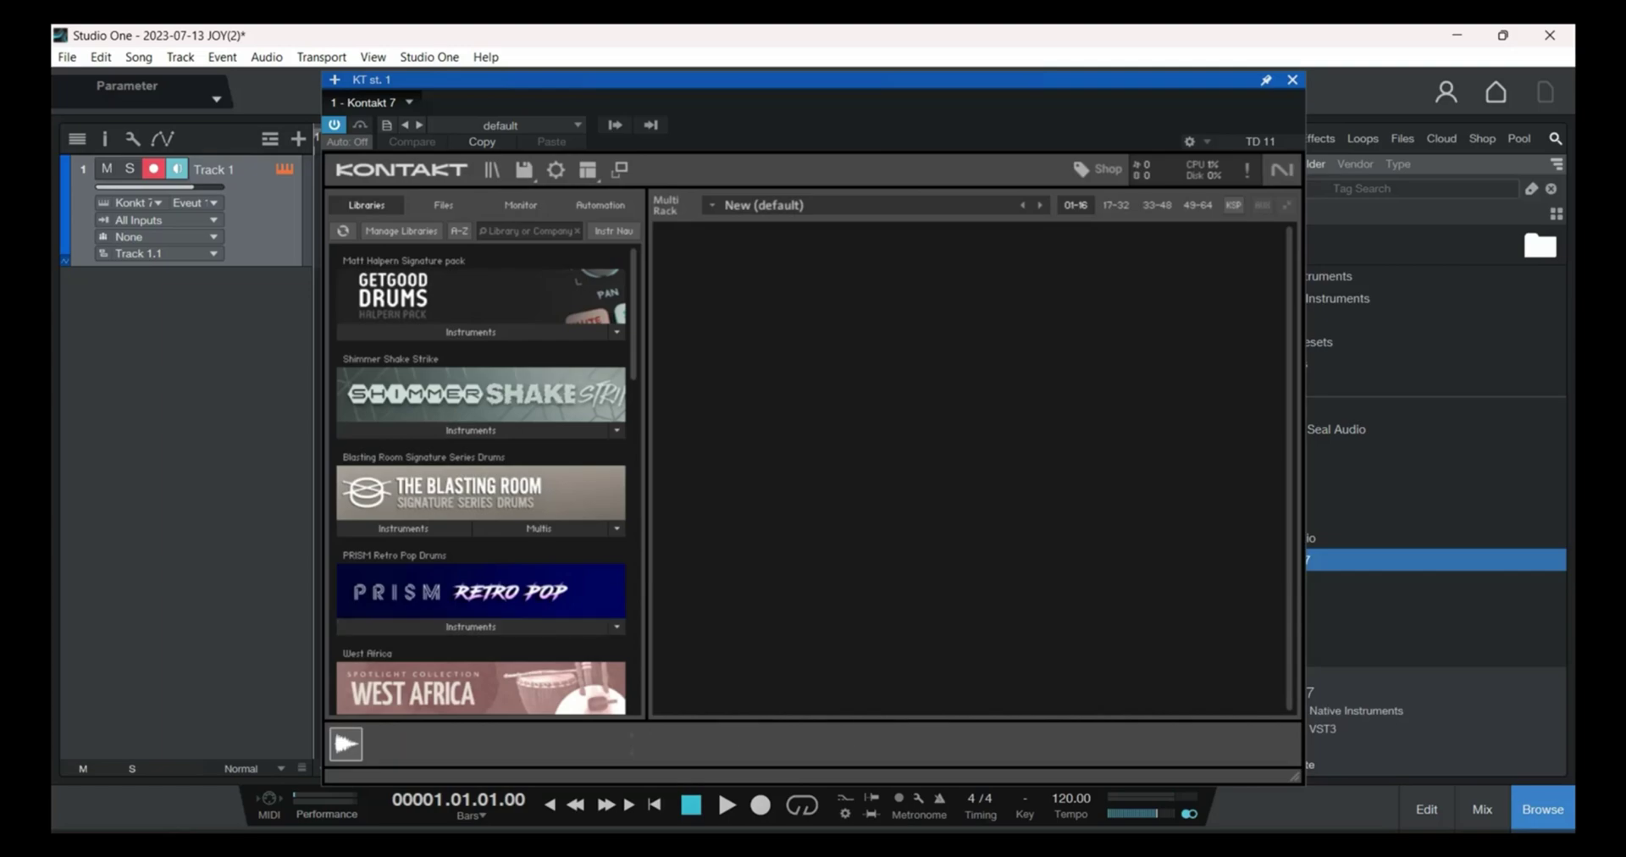
Step: Load the Luke Holland drum kit from Kontakt's libraries and move the window top-left
scroll(481, 480, down, 5)
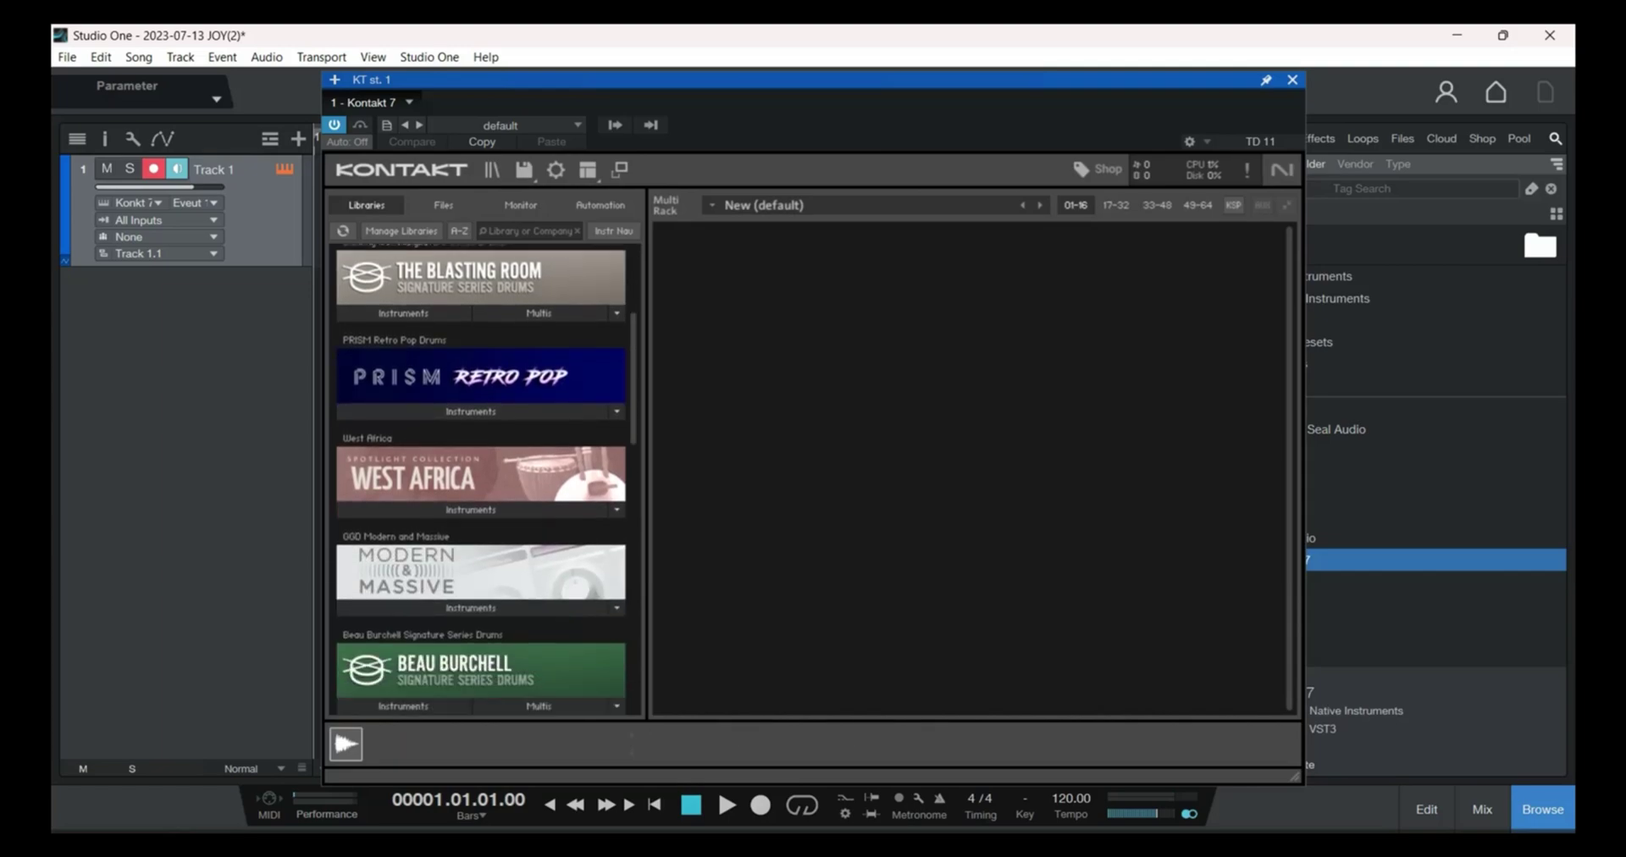
scroll(481, 480, down, 5)
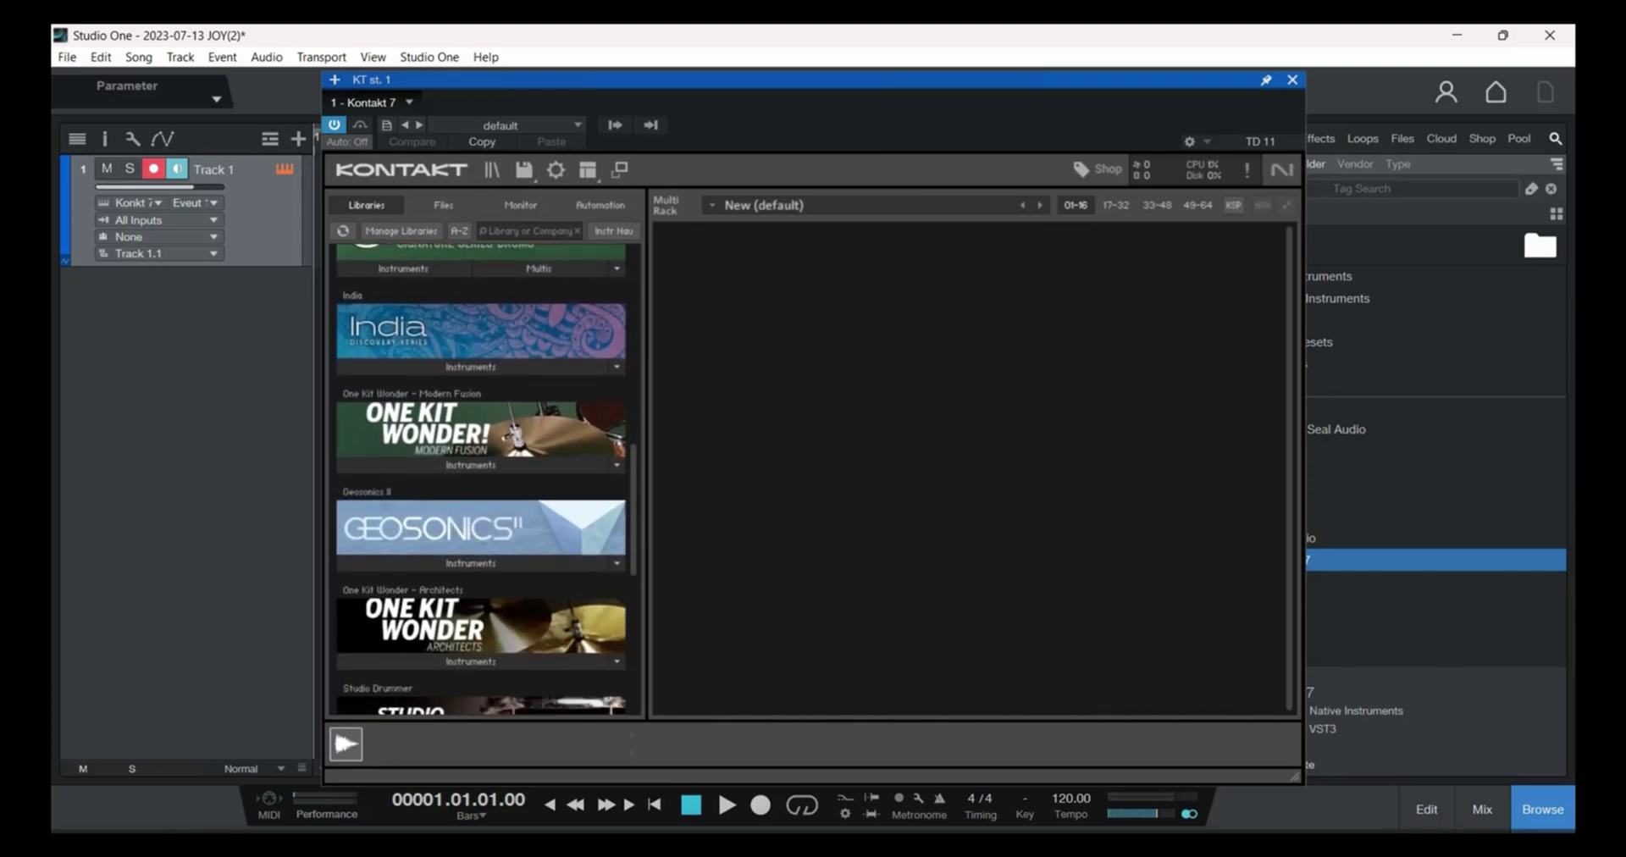
scroll(481, 479, down, 5)
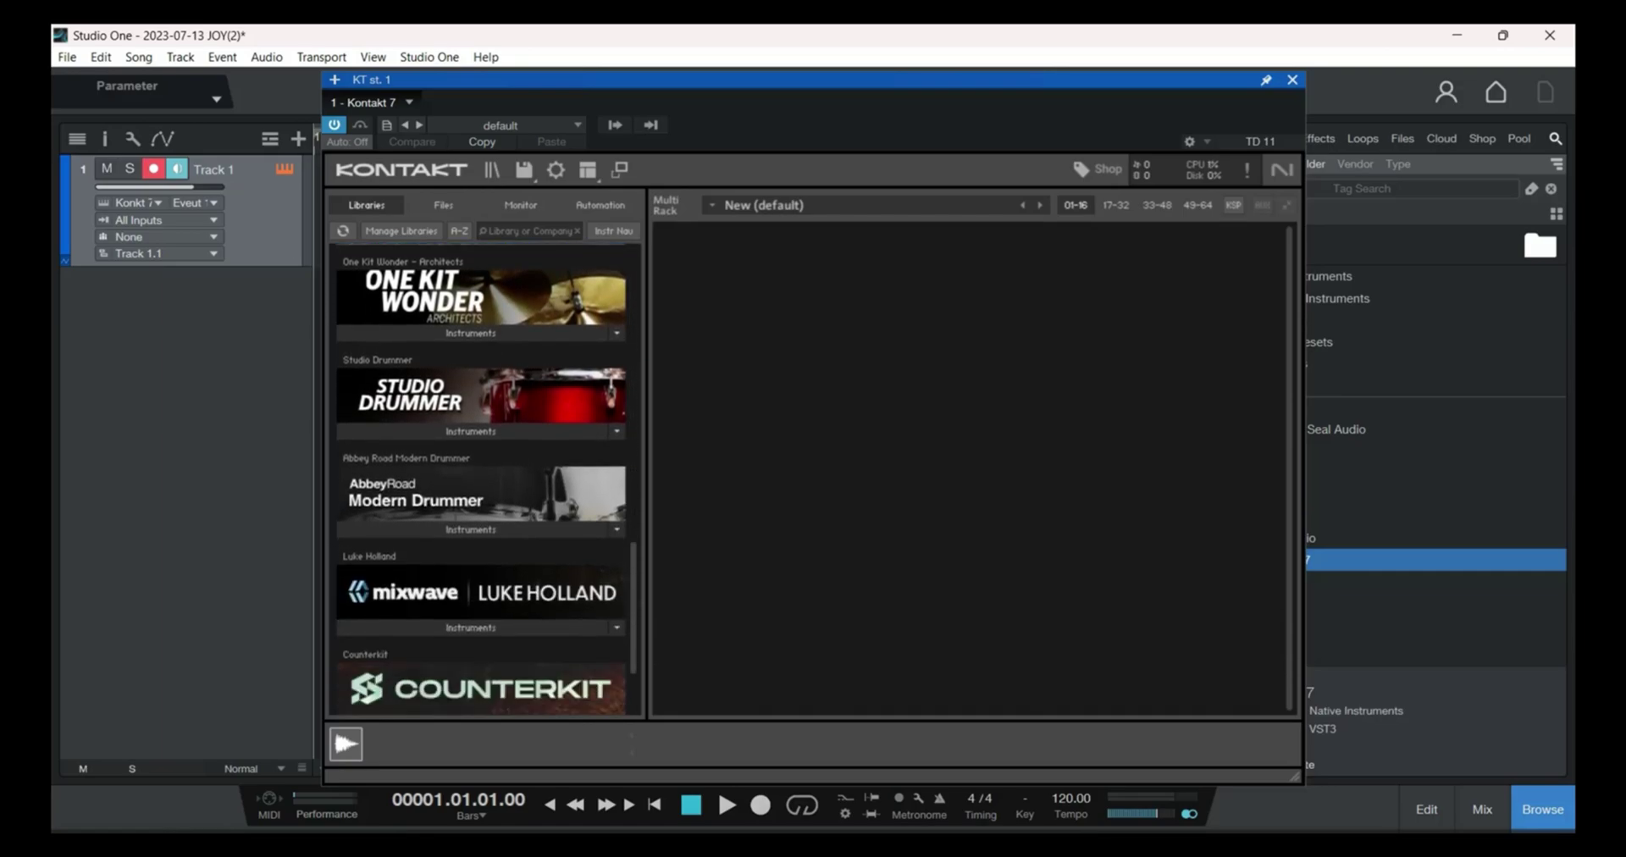
scroll(481, 480, up, 2)
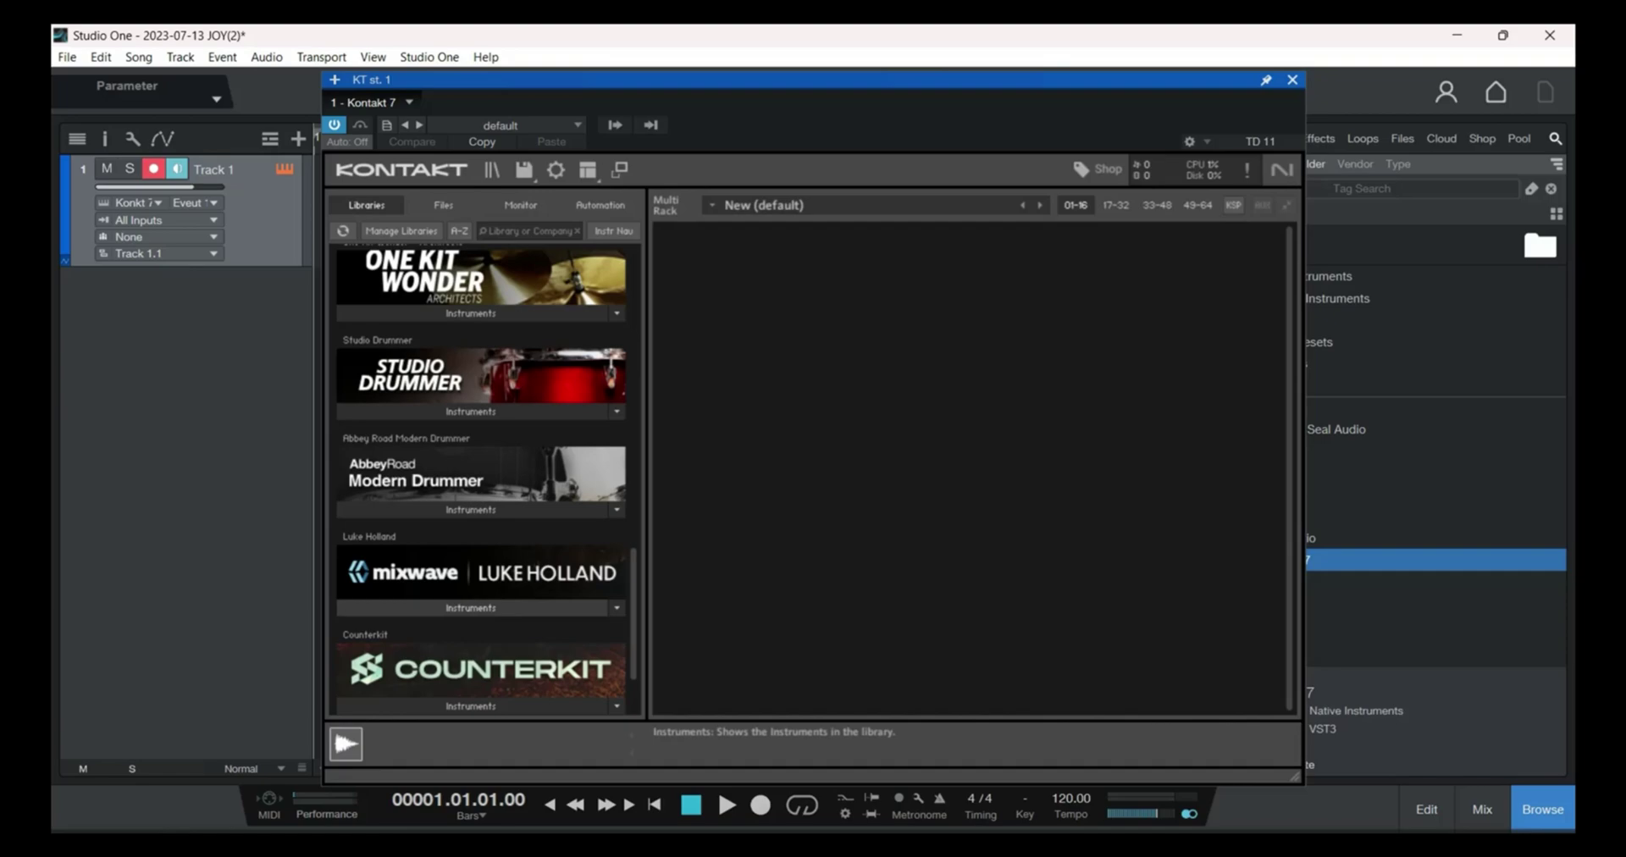
click(471, 608)
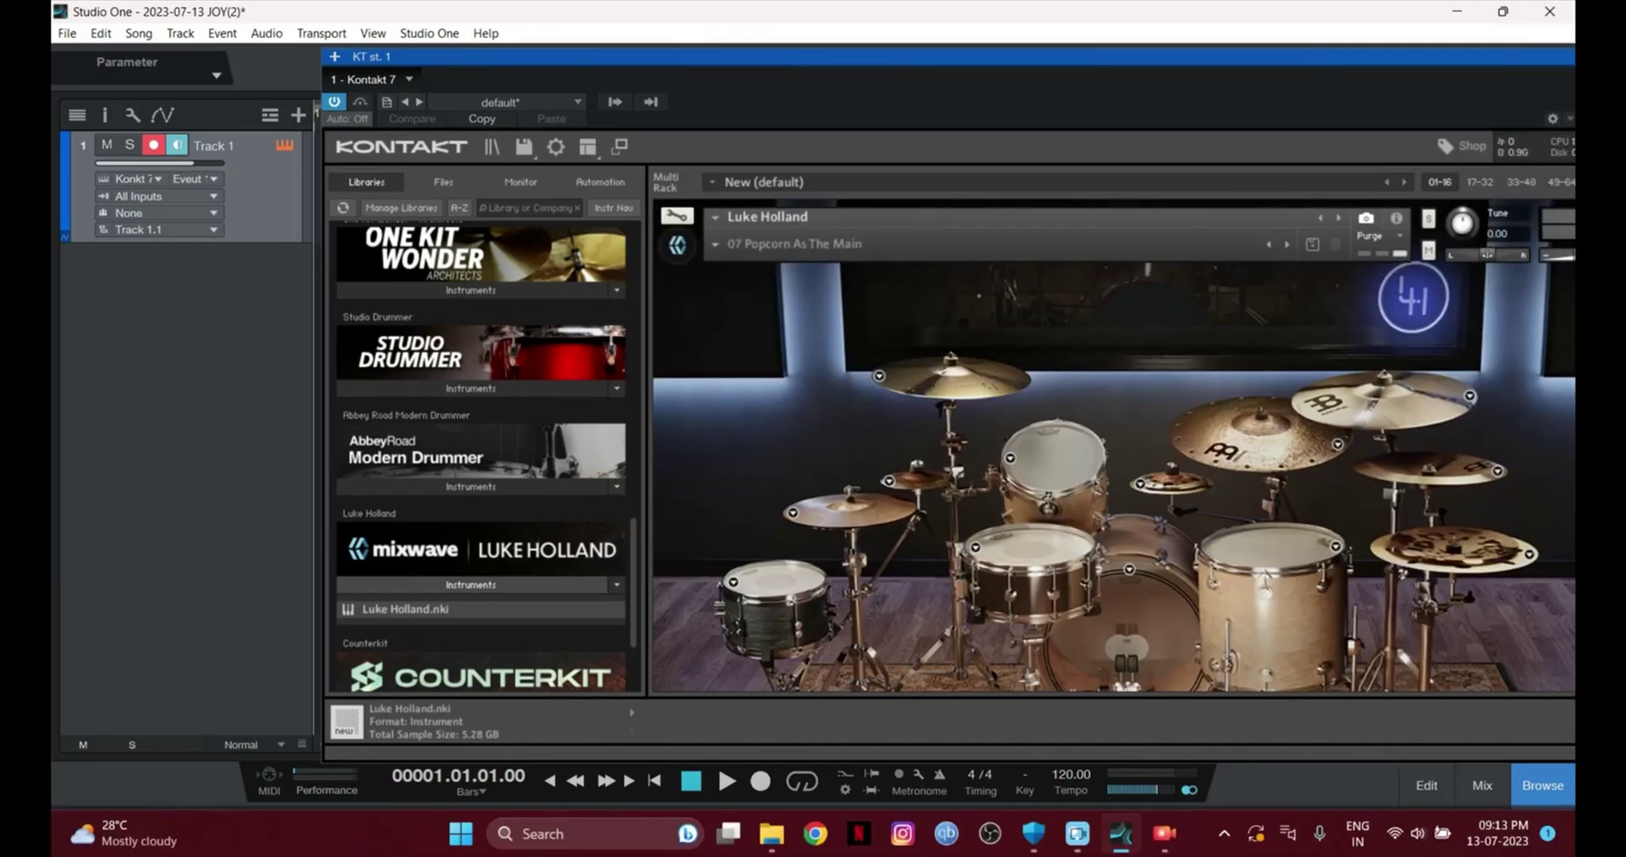
drag(1112, 61, 887, 27)
scroll(1237, 398, down, 5)
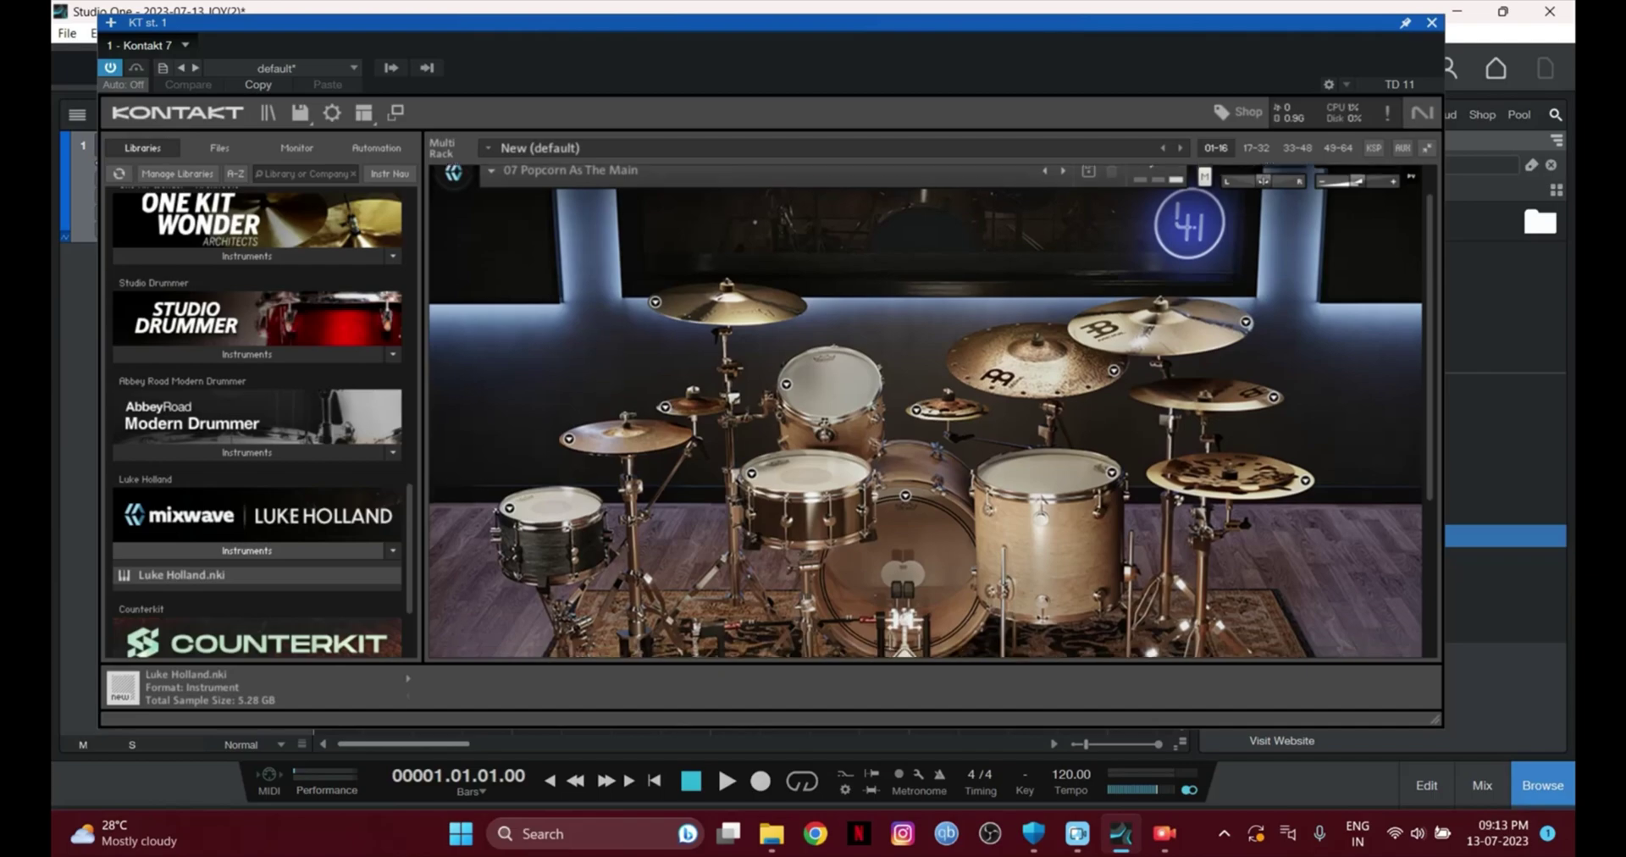